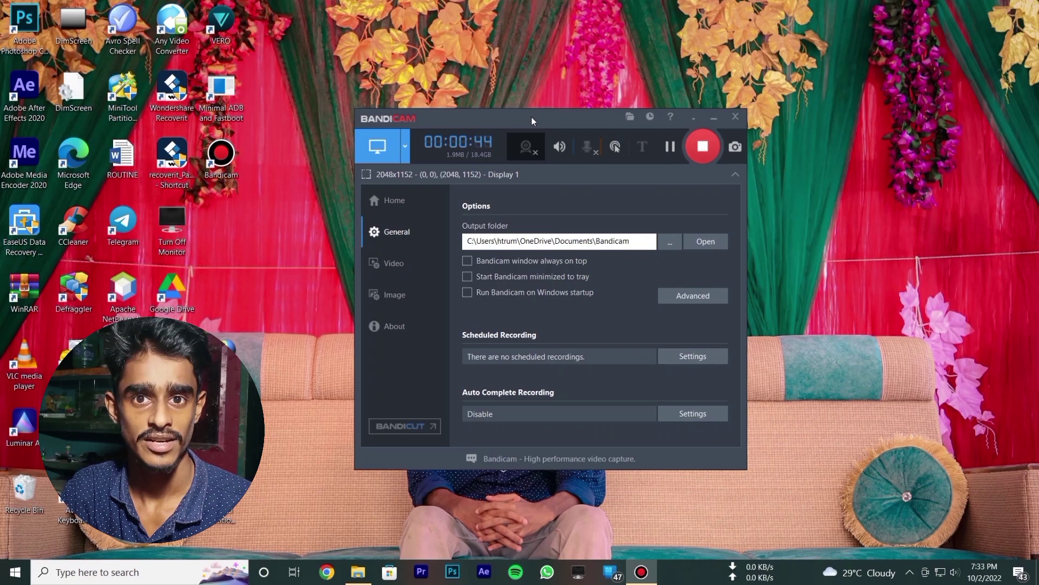
# - Minimize the Bandicam recorder window to reveal Photoshop's recent-files start screen
pyautogui.click(711, 117)
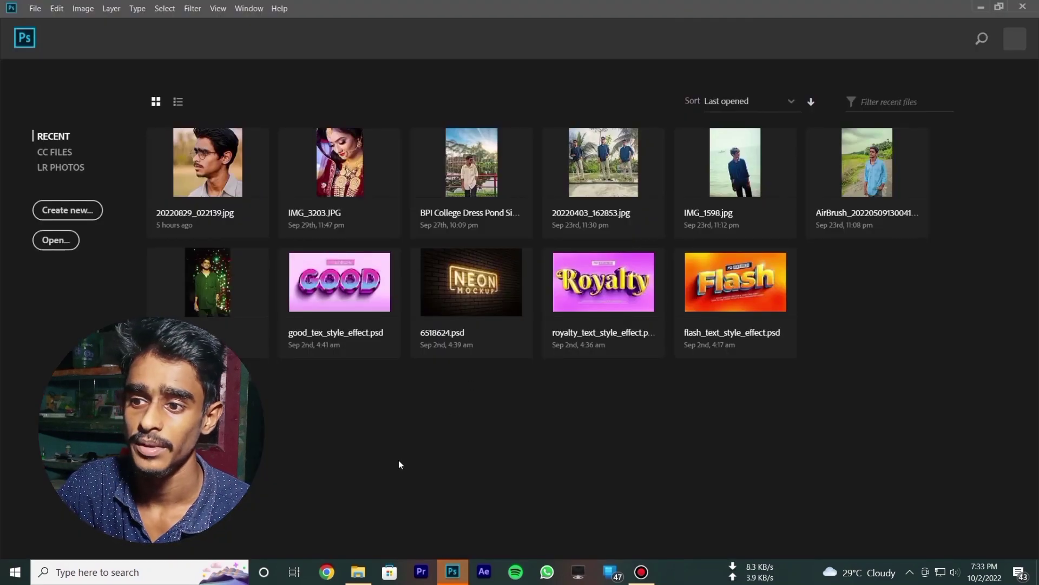
# - Drag 20220829_022139.jpg from File Explorer into Photoshop to open it
pyautogui.click(358, 572)
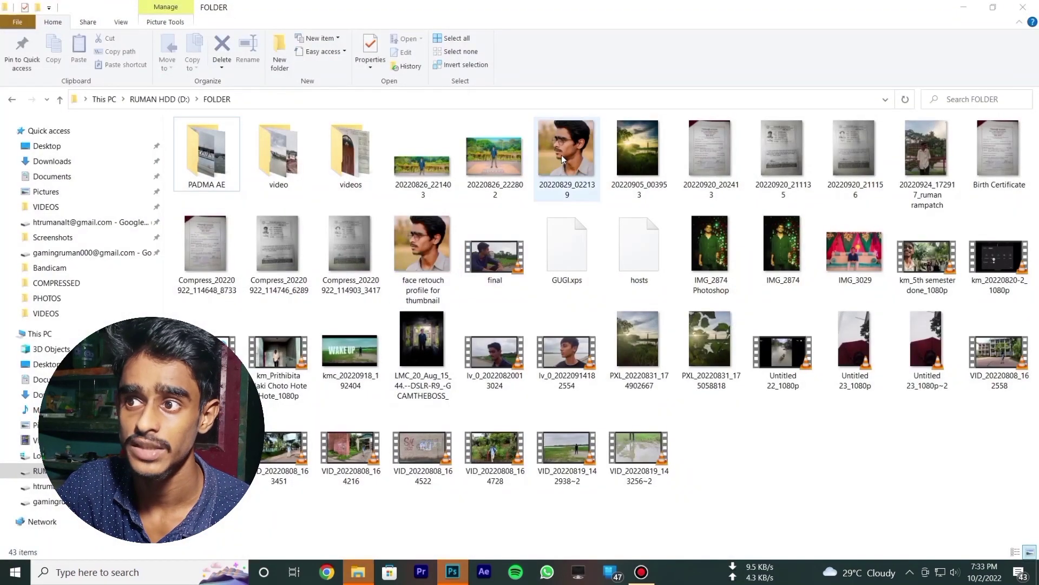
pyautogui.moveTo(561, 154)
pyautogui.mouseDown()
pyautogui.moveTo(448, 580)
pyautogui.moveTo(438, 460)
pyautogui.mouseUp()
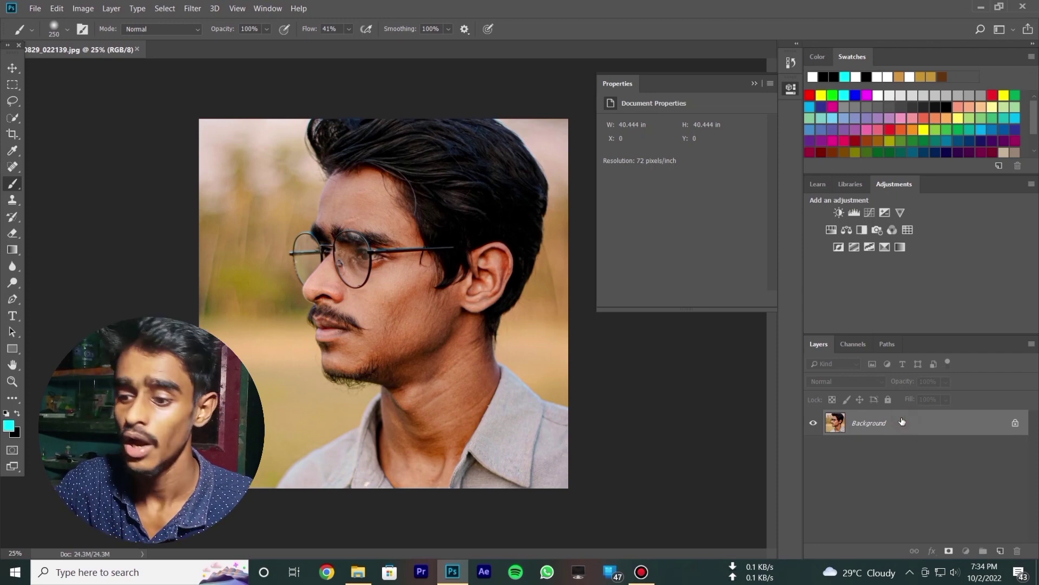
# - Duplicate the photo to Layer 1, set it to Vivid Light, and invert it
pyautogui.hotkey('ctrl', 'j')
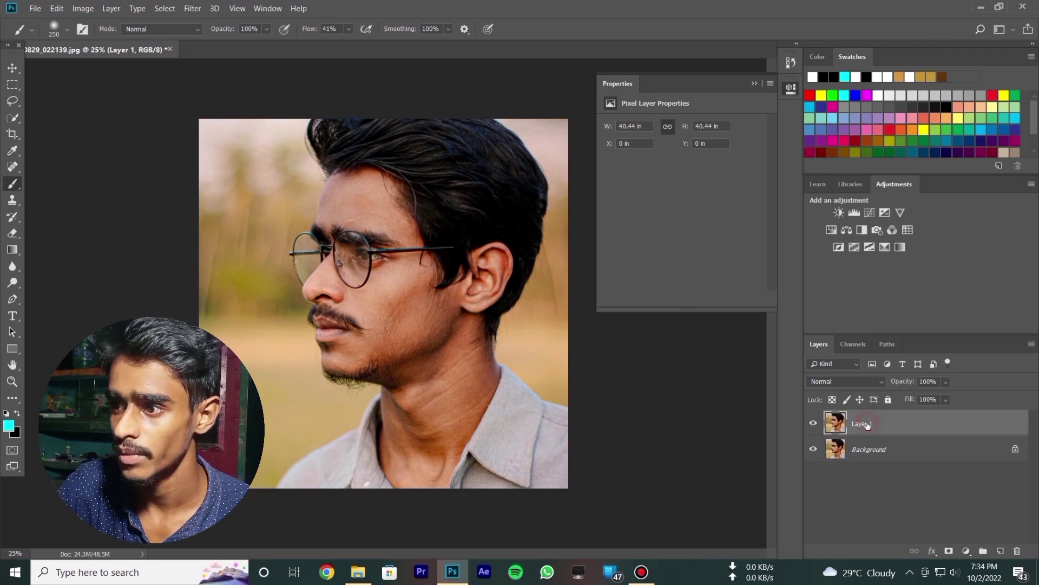
pyautogui.click(866, 380)
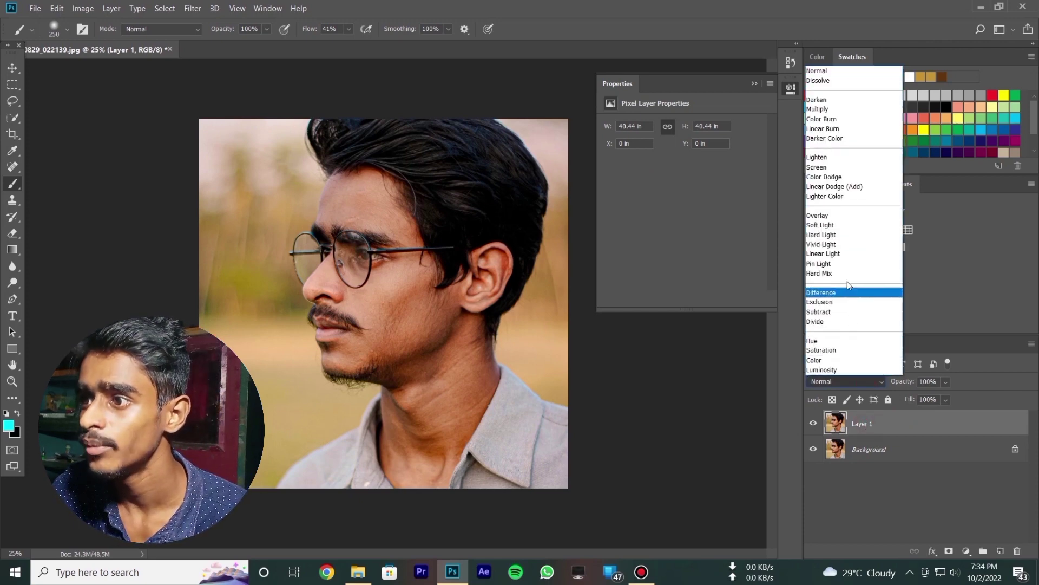
pyautogui.click(834, 244)
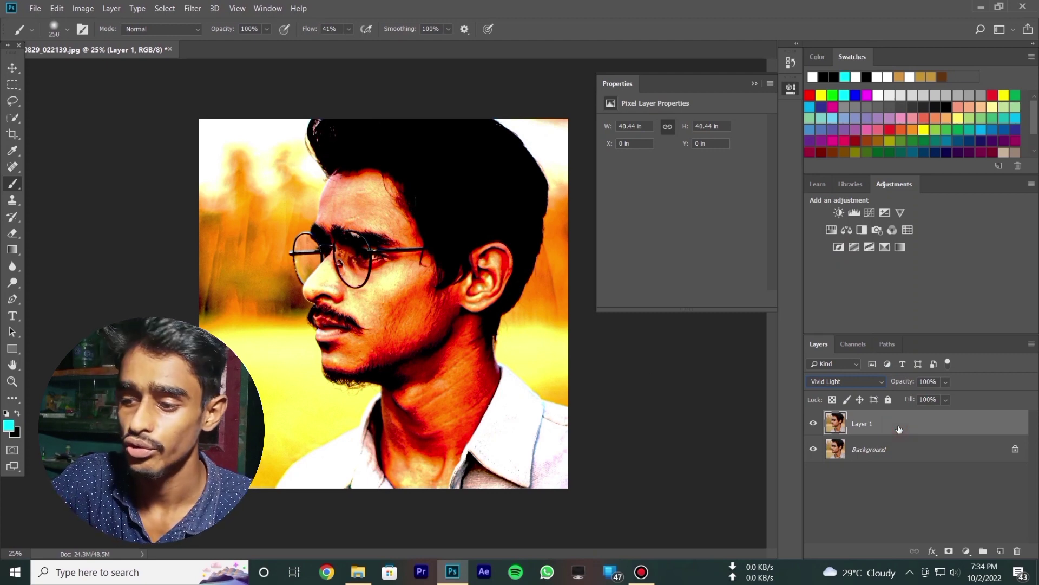
pyautogui.hotkey('ctrl', 'i')
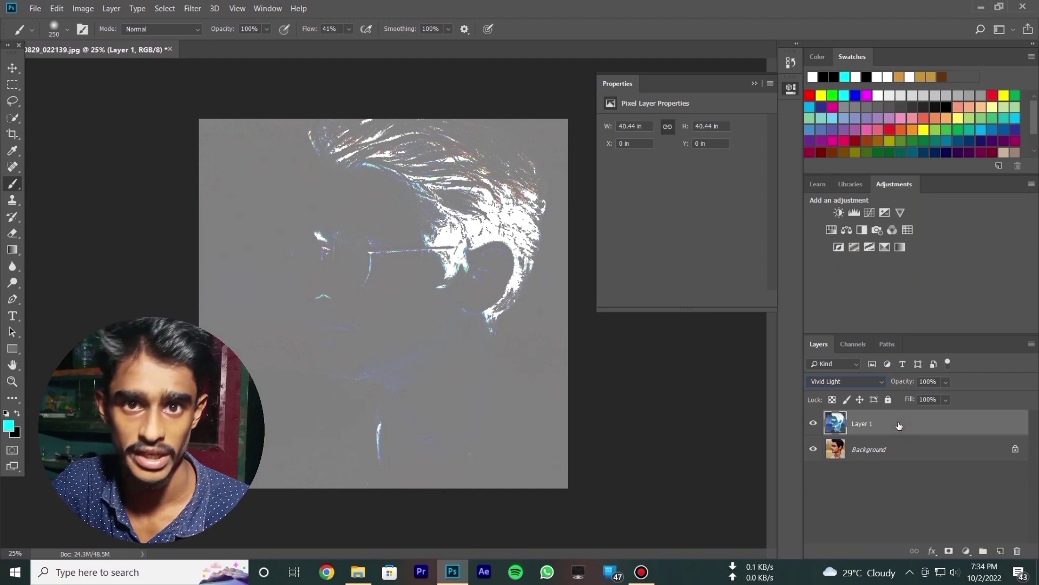
# - Apply a High Pass filter with radius 24 to Layer 1
pyautogui.click(193, 9)
pyautogui.moveTo(202, 249)
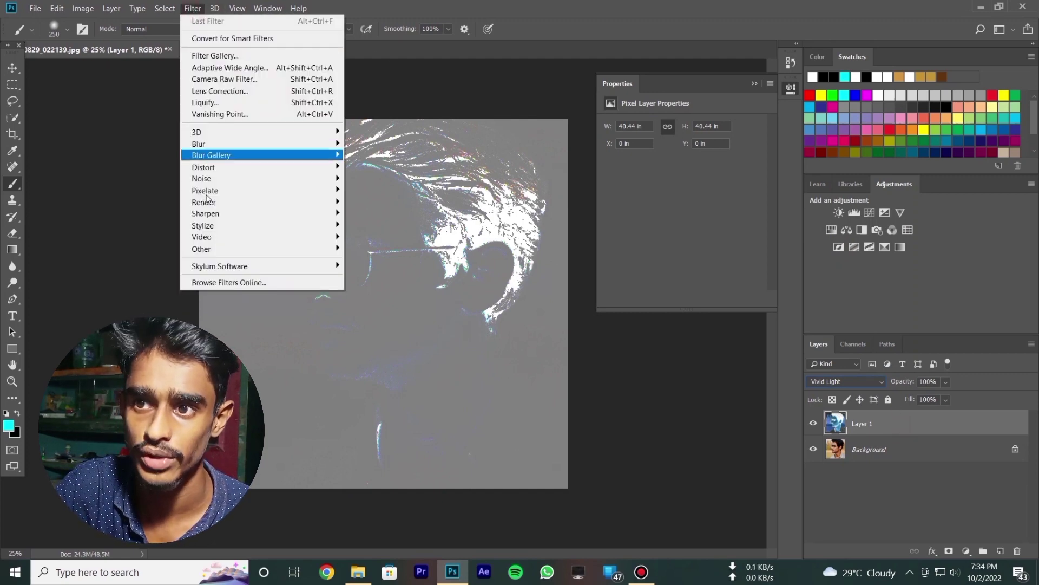
pyautogui.click(372, 260)
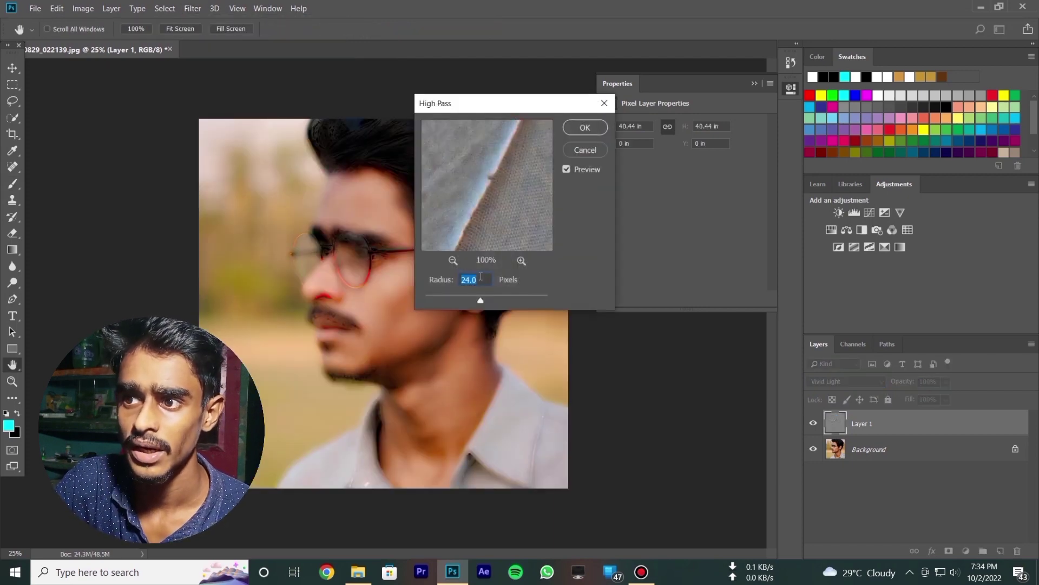
pyautogui.click(585, 127)
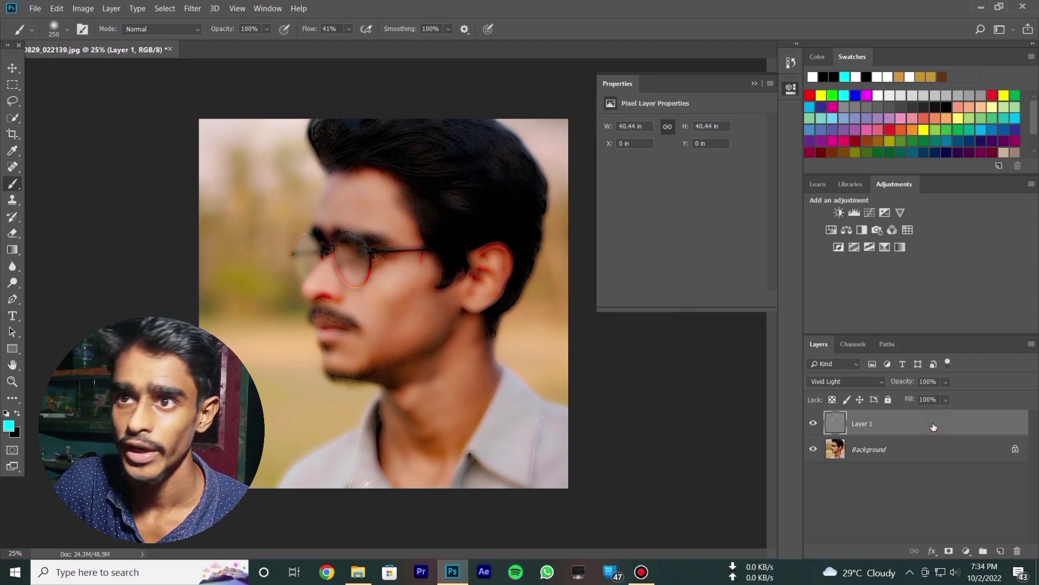
# - Apply a Gaussian Blur of radius 3 pixels to Layer 1
pyautogui.click(194, 8)
pyautogui.moveTo(219, 144)
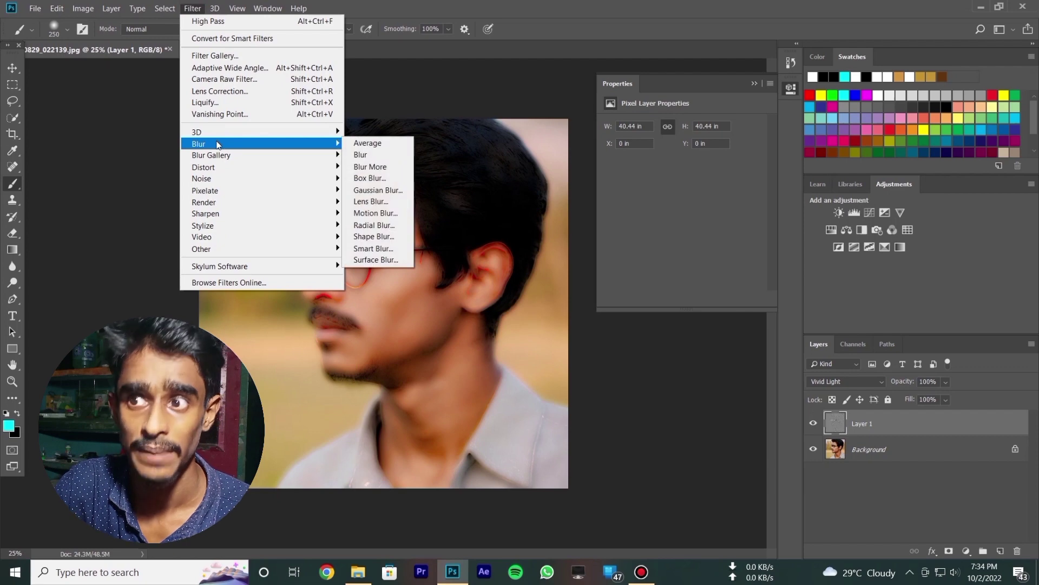
pyautogui.click(372, 190)
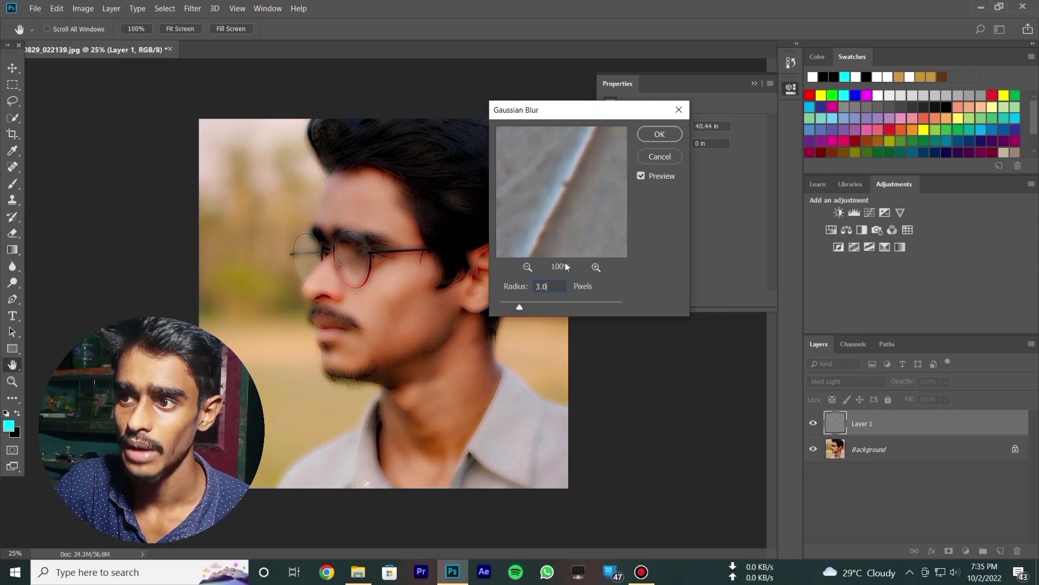
pyautogui.click(660, 134)
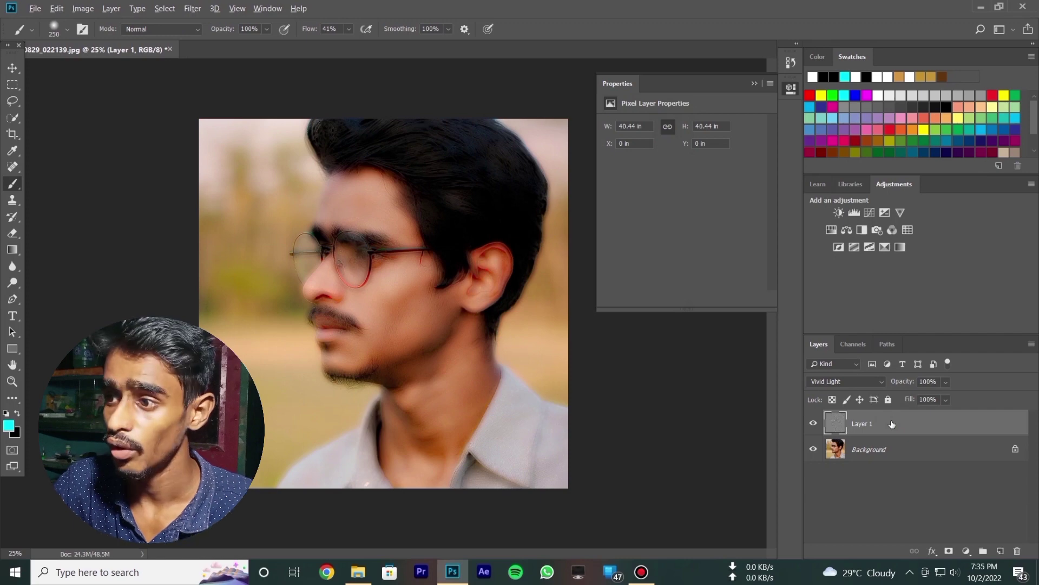
# - Add a black layer mask to Layer 1 and make white the foreground colour
pyautogui.keyDown('alt'); pyautogui.click(949, 551); pyautogui.keyUp('alt')
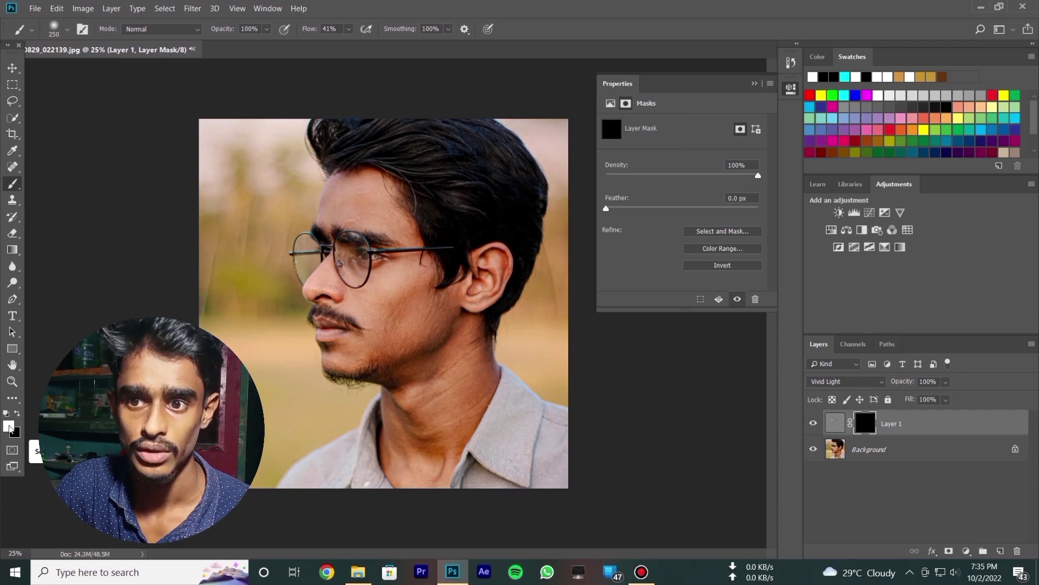
pyautogui.click(8, 426)
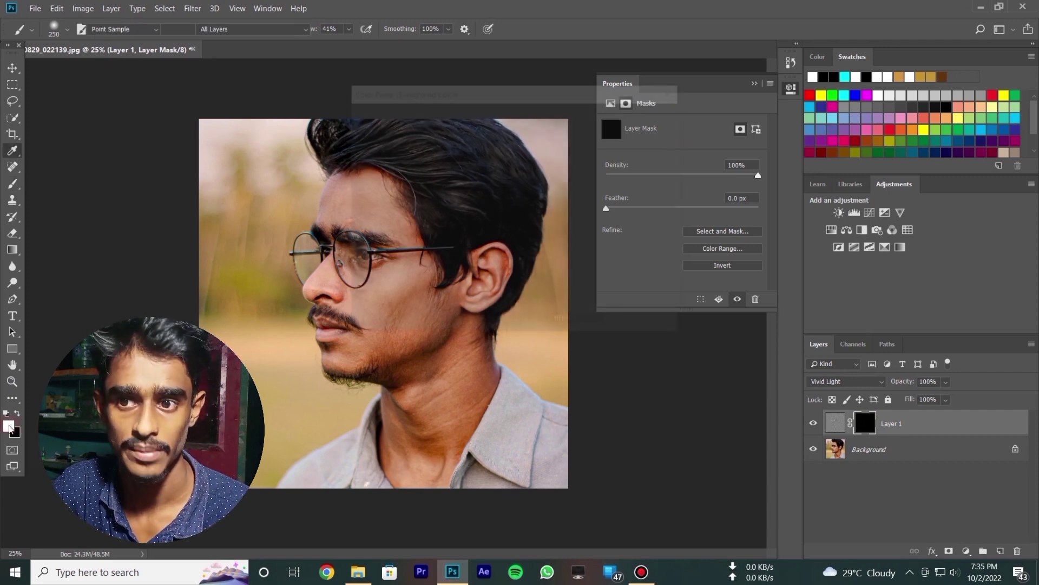
pyautogui.click(639, 114)
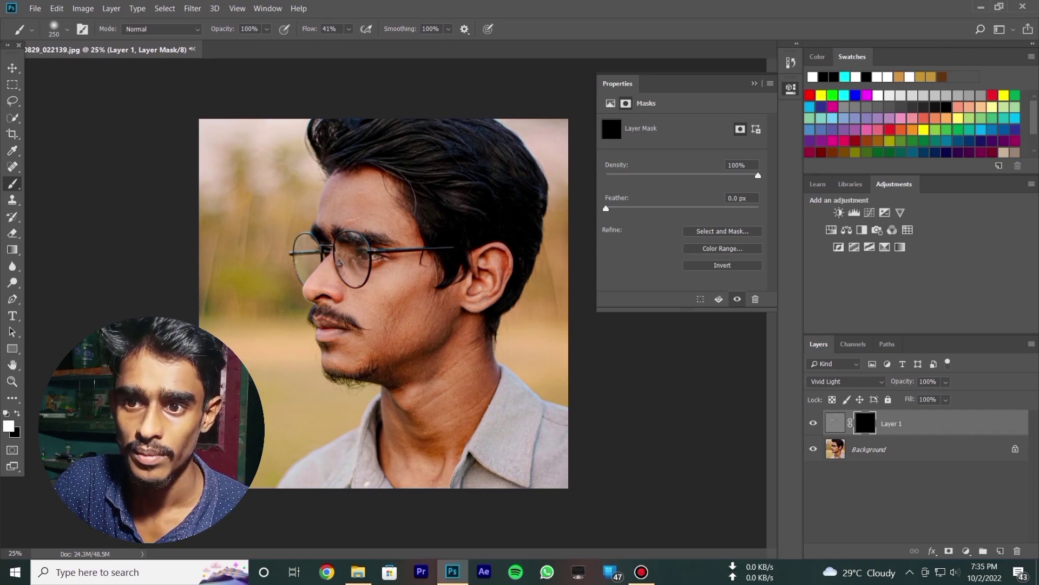
pyautogui.click(8, 428)
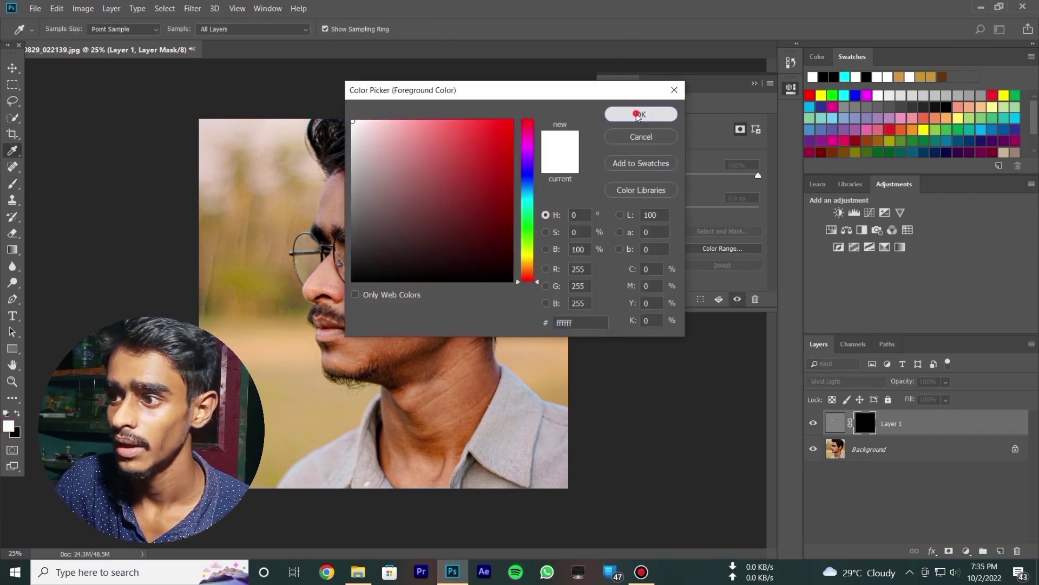
pyautogui.click(640, 113)
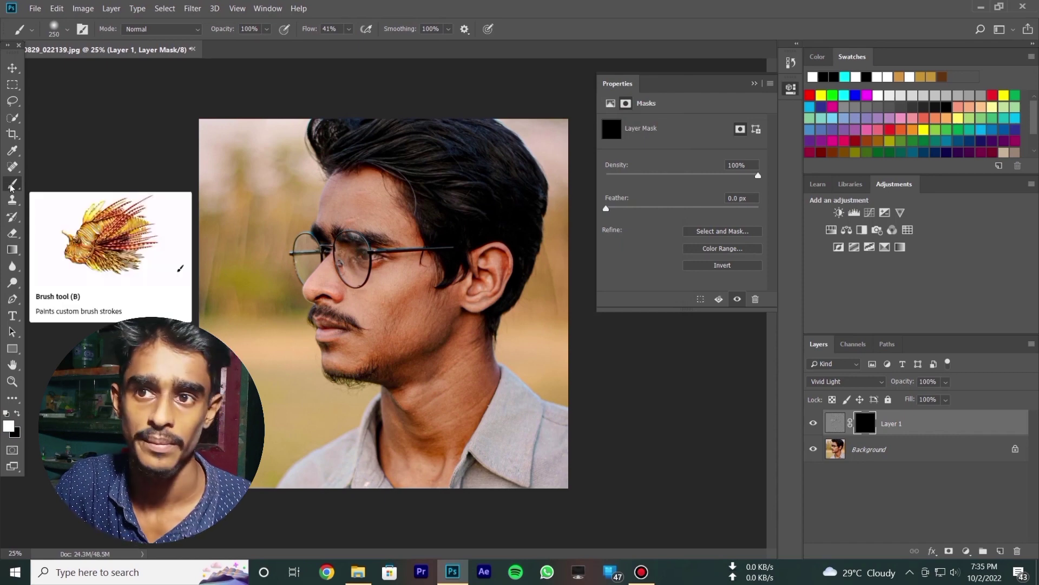
# - Paint white at 41% flow on the mask over the lower cheek, jaw and forehead
pyautogui.click(10, 187)
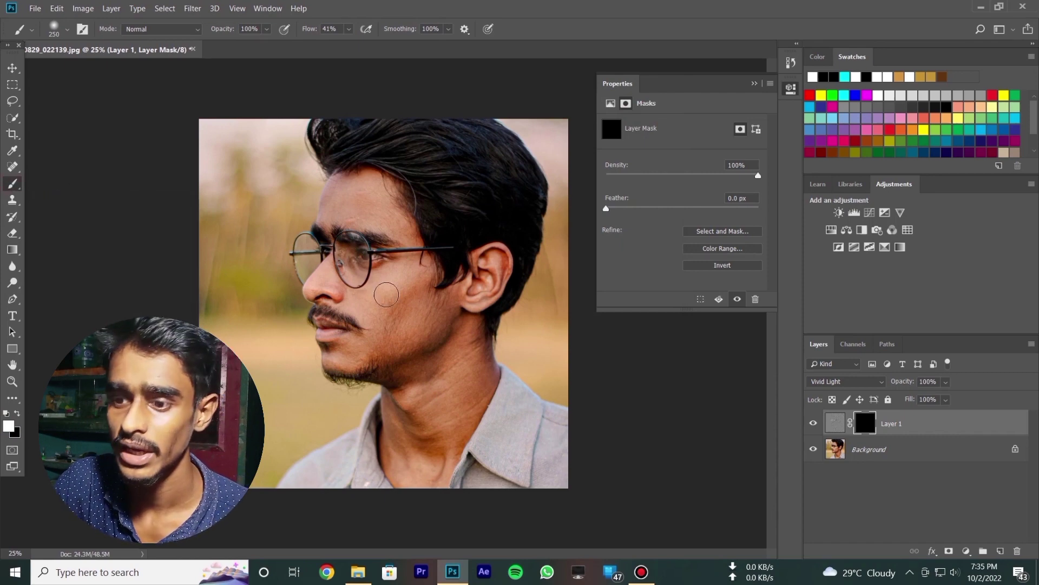
pyautogui.scroll(2, 386, 295)
pyautogui.scroll(2, 400, 299)
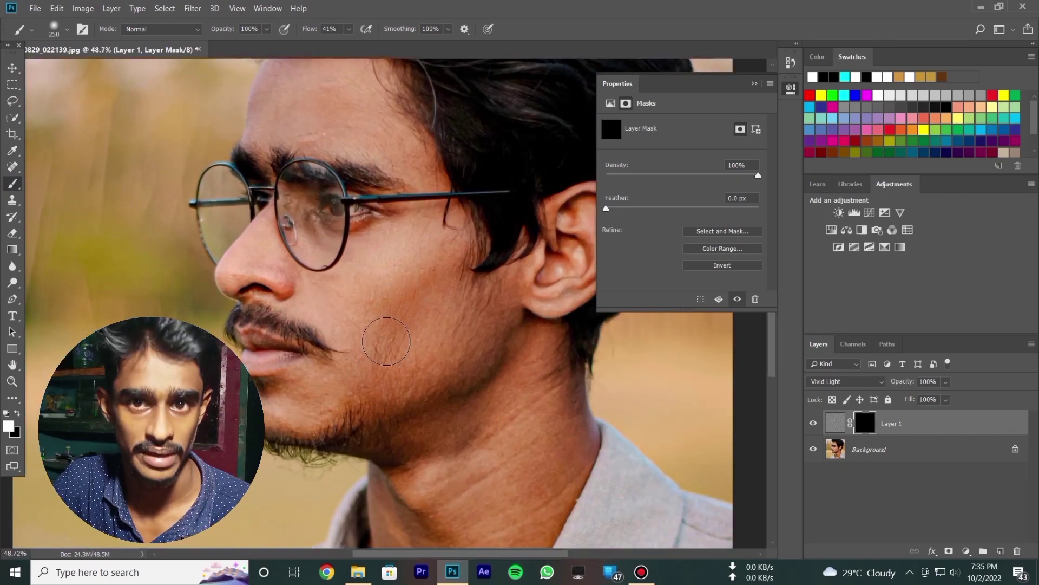
pyautogui.moveTo(386, 341); pyautogui.dragTo(396, 290)
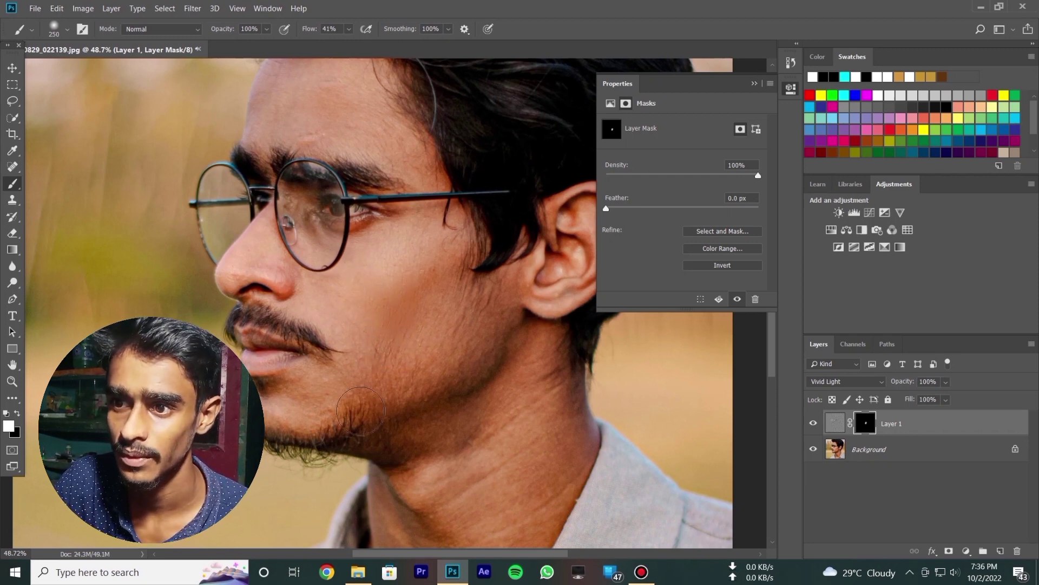
pyautogui.moveTo(360, 410); pyautogui.dragTo(303, 398)
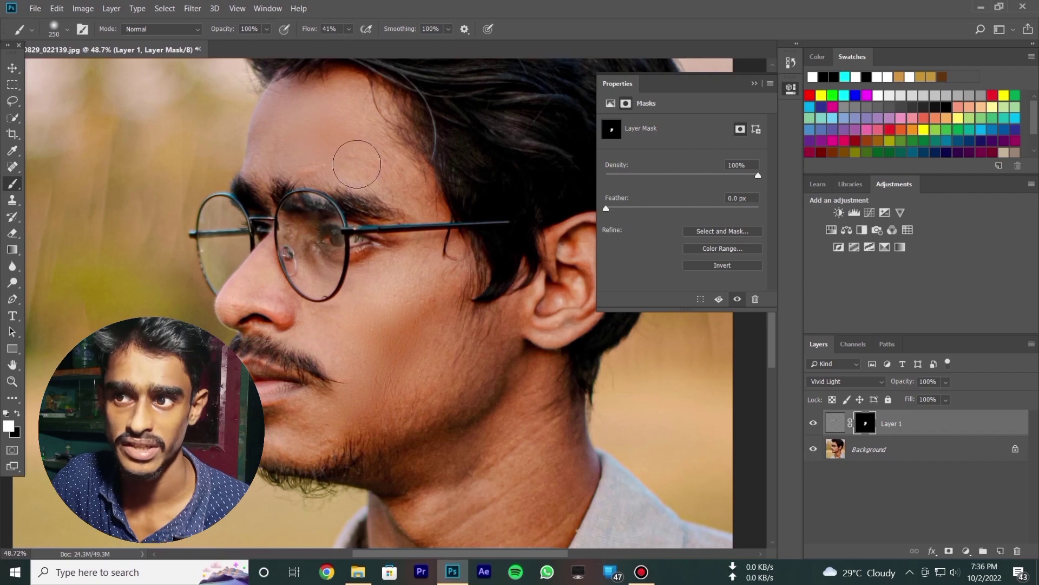
pyautogui.moveTo(357, 164); pyautogui.dragTo(289, 115)
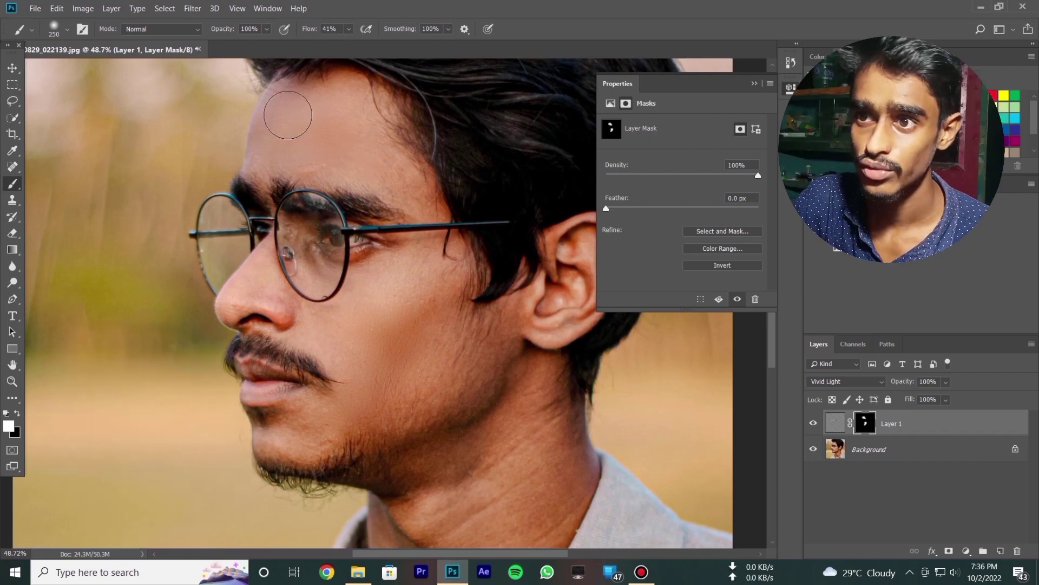
pyautogui.scroll(1, 290, 119)
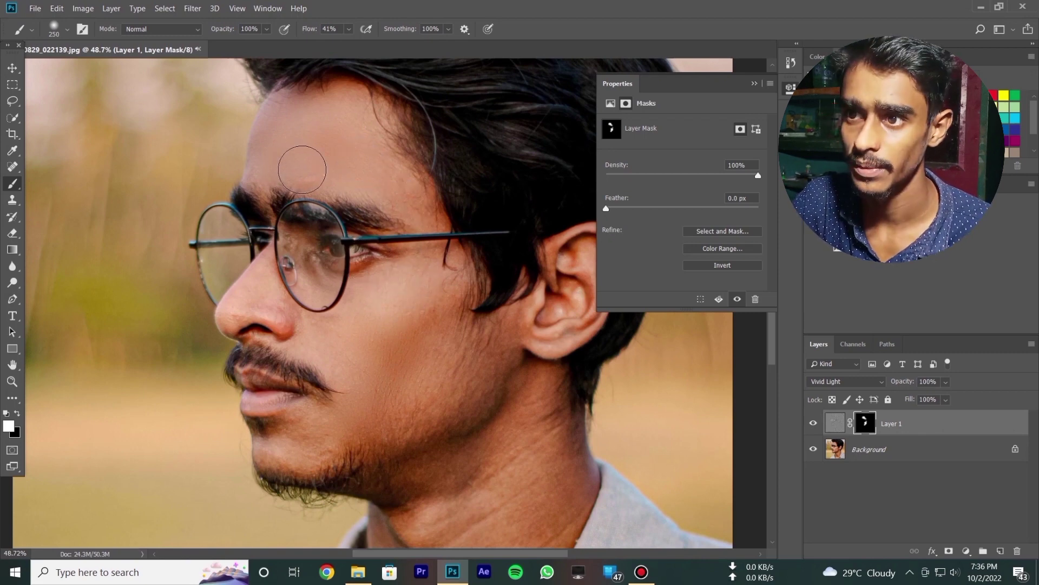
pyautogui.moveTo(302, 169)
pyautogui.mouseDown()
pyautogui.moveTo(347, 162)
pyautogui.moveTo(320, 144)
pyautogui.moveTo(332, 153)
pyautogui.moveTo(327, 138)
pyautogui.mouseUp()
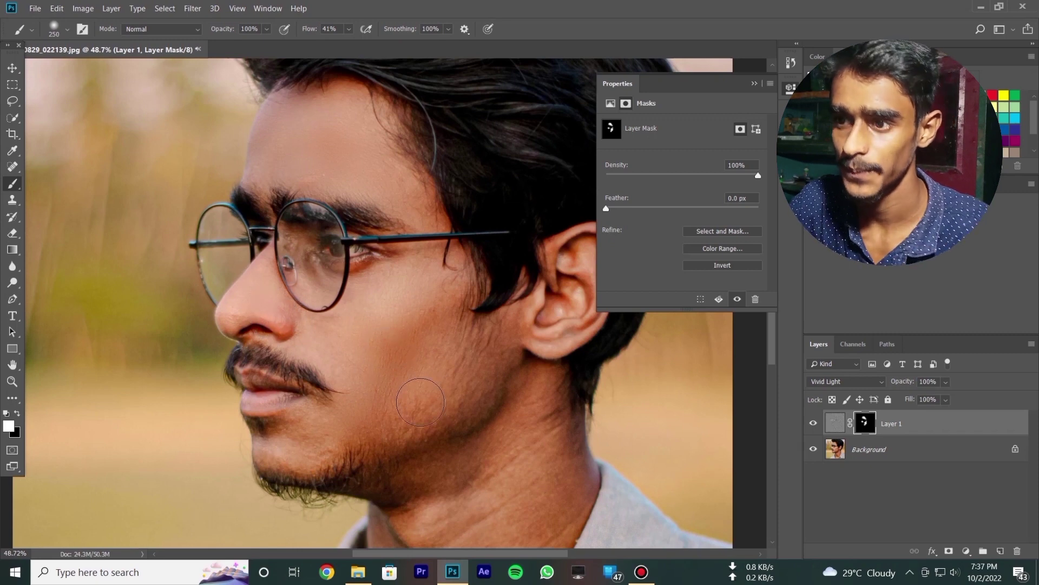
# - Resize the brush between 175 and 250 while framing the neck and under-eye area
pyautogui.scroll(-2, 419, 384)
pyautogui.scroll(-3, 420, 384)
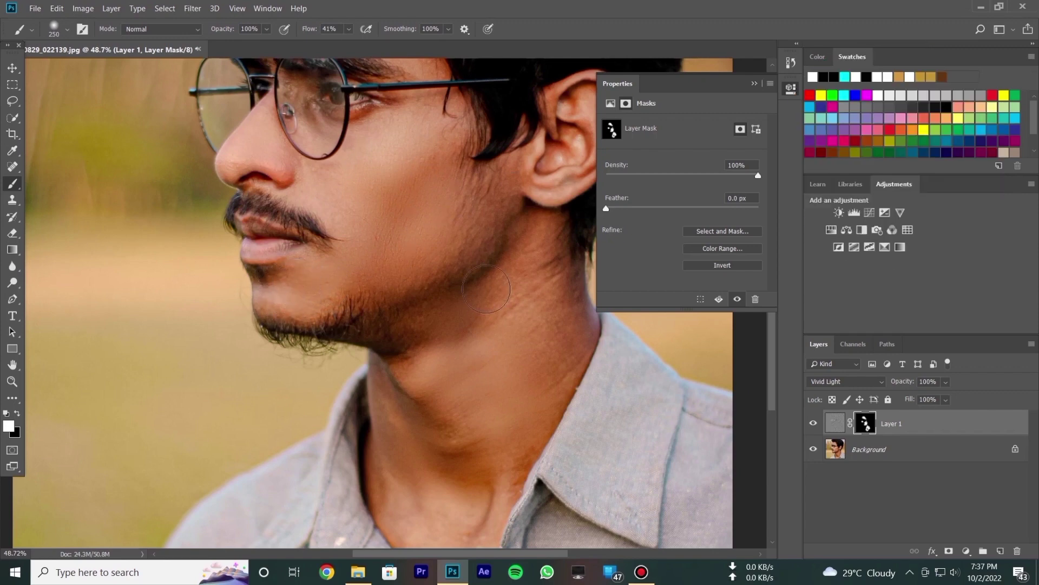
pyautogui.scroll(-1, 482, 352)
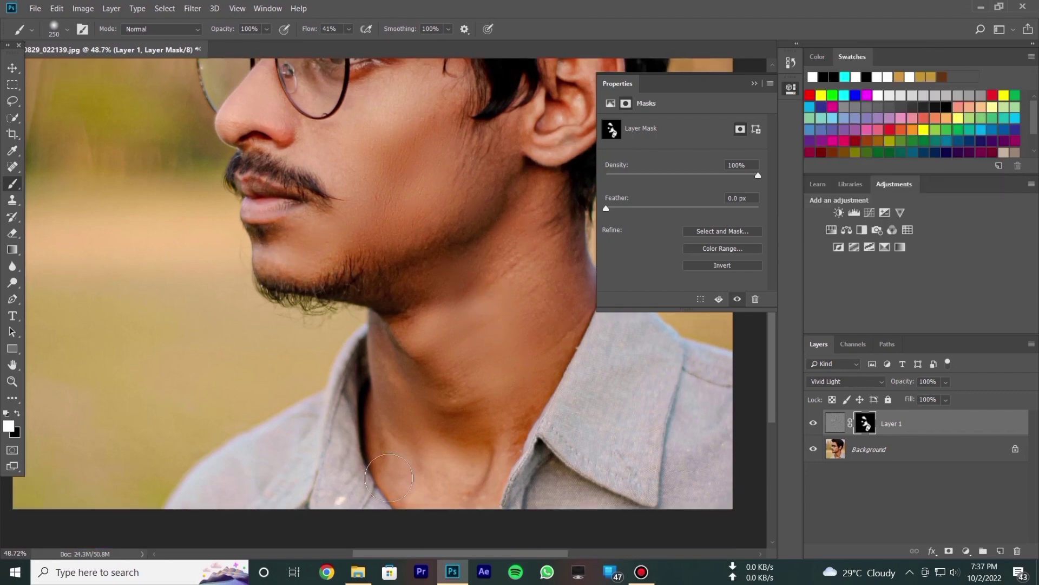
pyautogui.scroll(2, 482, 303)
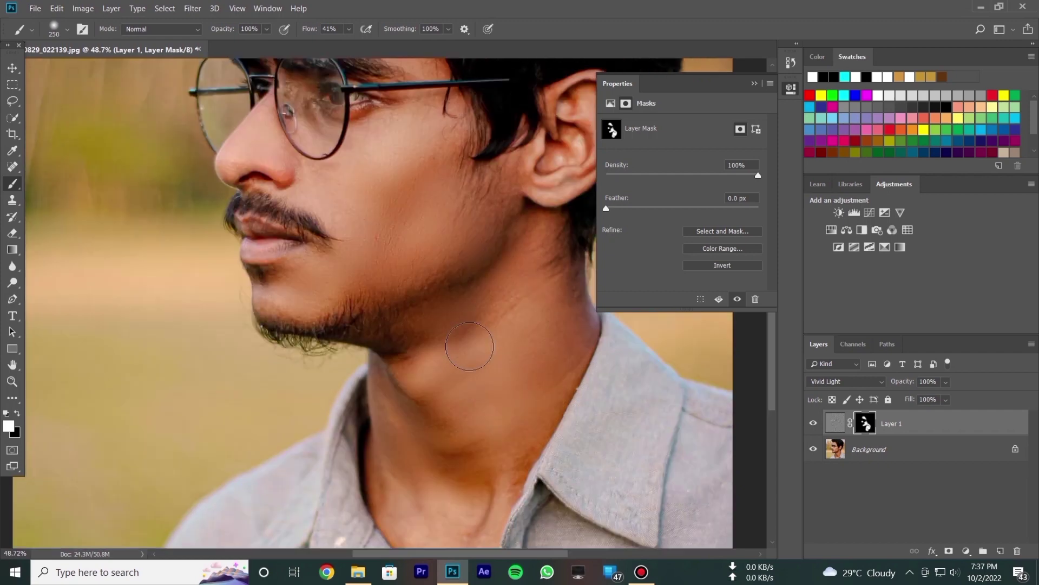
pyautogui.scroll(2, 487, 314)
pyautogui.scroll(2, 416, 249)
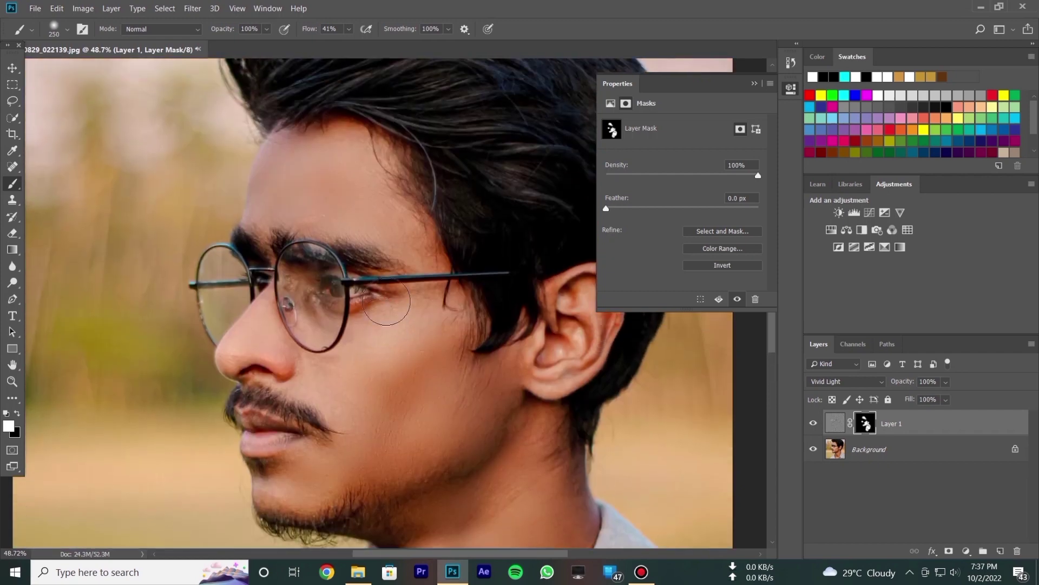
pyautogui.press('[')
pyautogui.press('[')
pyautogui.scroll(1, 260, 331)
pyautogui.press('[')
pyautogui.scroll(-2, 430, 265)
pyautogui.scroll(-1, 428, 303)
pyautogui.press(']')
pyautogui.press(']')
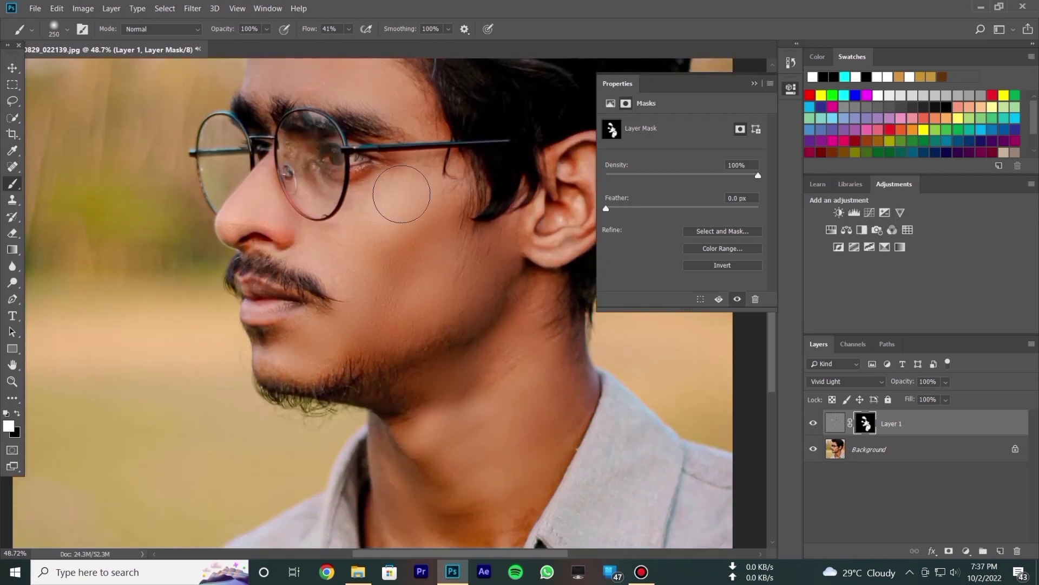
pyautogui.scroll(-1, 368, 238)
pyautogui.scroll(1, 359, 236)
pyautogui.press('[')
pyautogui.press('[')
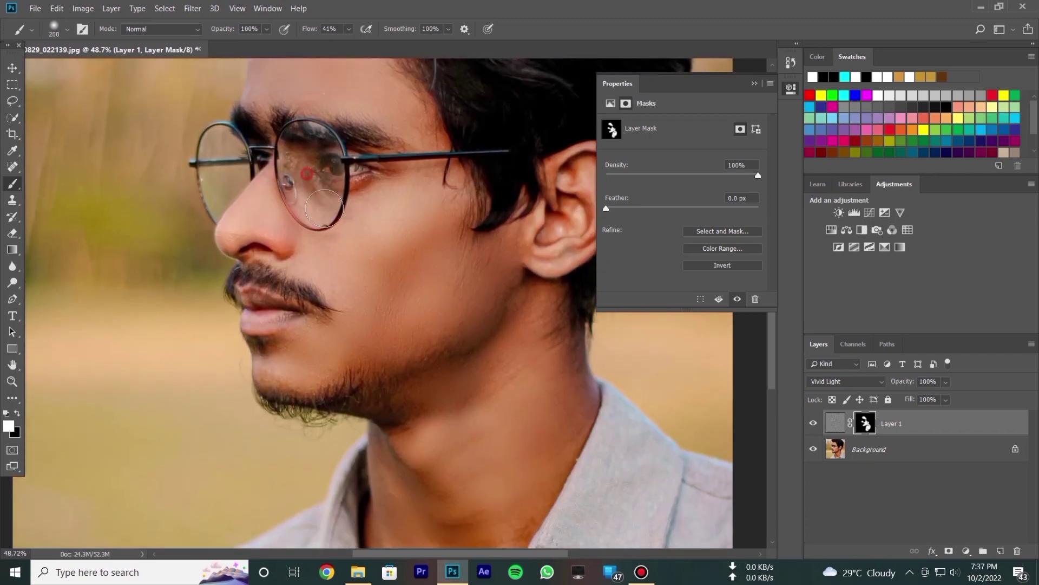
# - Extend the mask's smoothing over the neck, under-eyes and cheeks, then zoom out
pyautogui.scroll(-1, 528, 401)
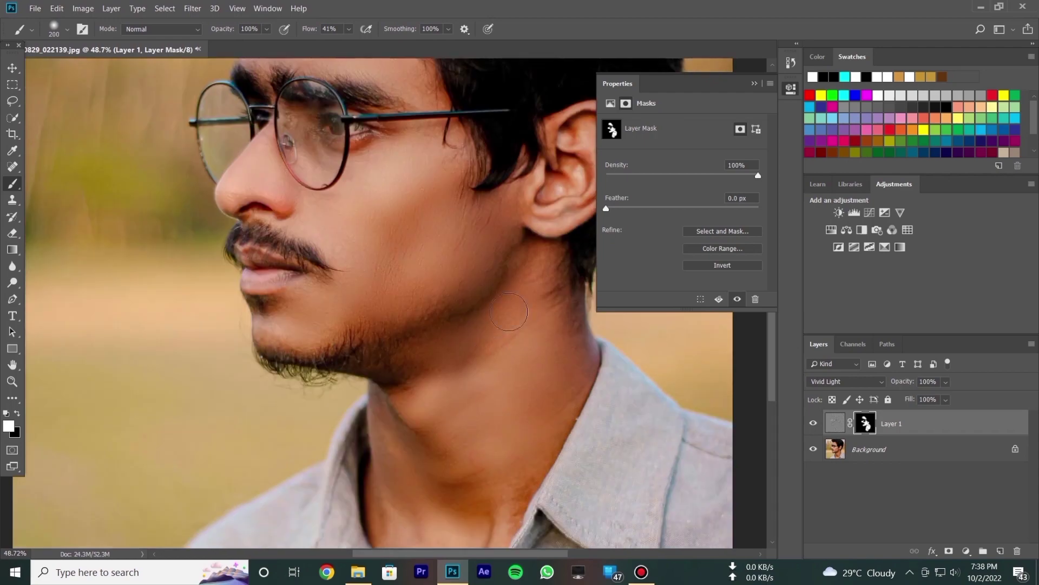
pyautogui.scroll(-1, 503, 384)
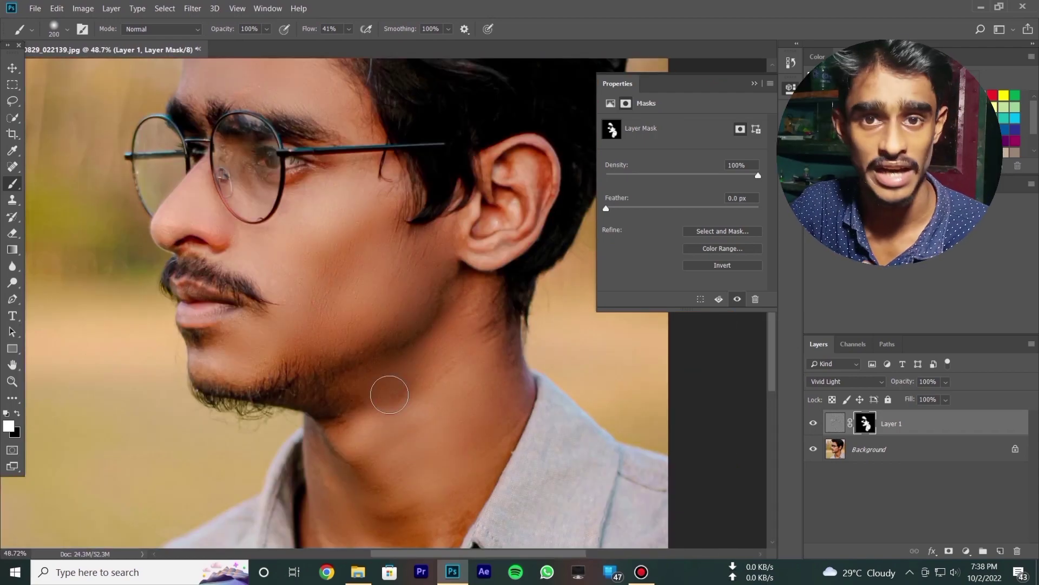
pyautogui.scroll(1, 386, 375)
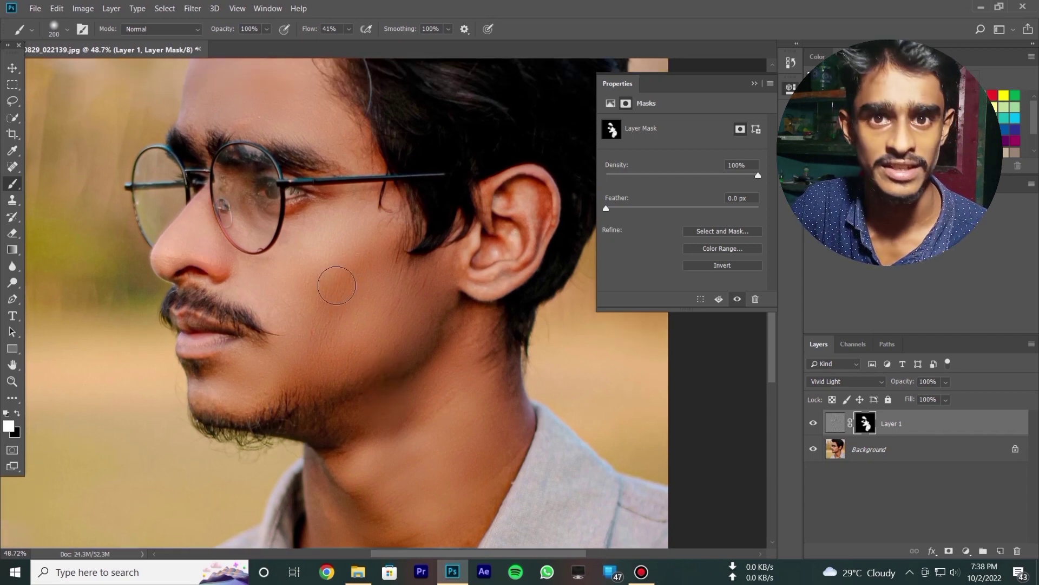
pyautogui.scroll(1, 336, 285)
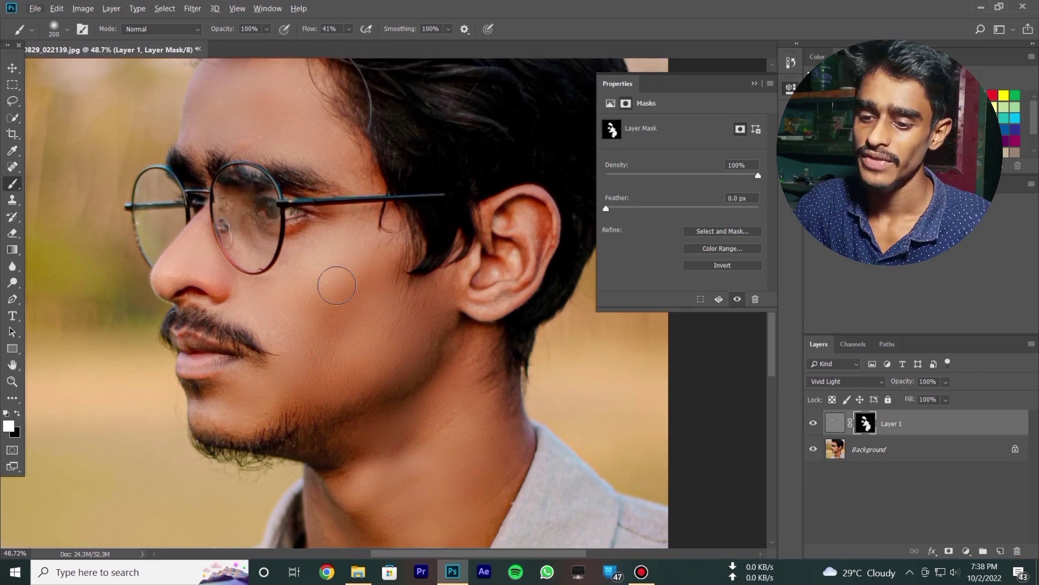
pyautogui.keyDown('alt'); pyautogui.scroll(-2, 336, 285); pyautogui.keyUp('alt')
pyautogui.keyDown('alt'); pyautogui.scroll(-2, 336, 286); pyautogui.keyUp('alt')
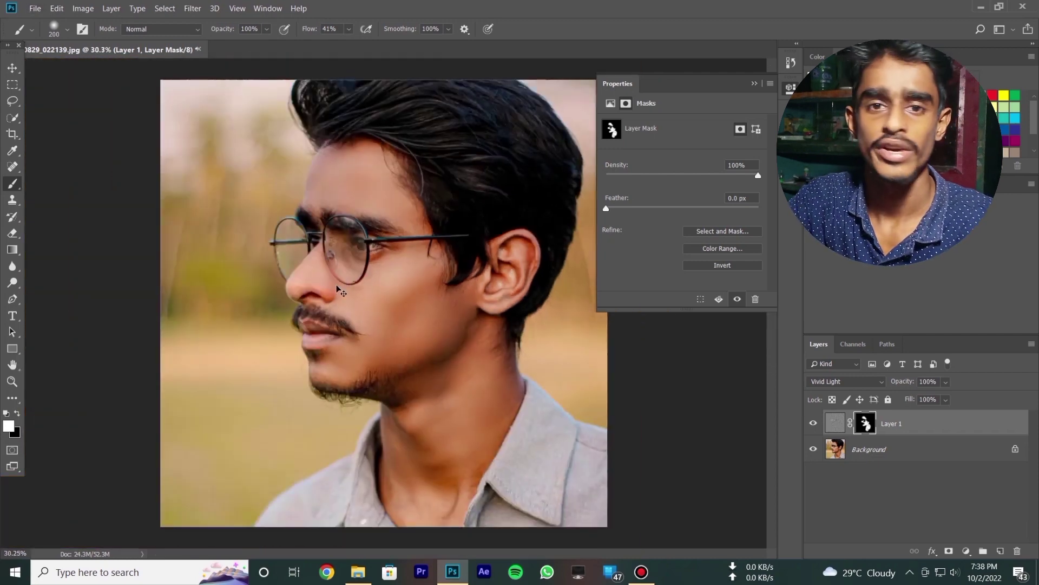
# - Save the retouched portrait as the JPEG file 20220829_022139.jpg
pyautogui.hotkey('ctrl', 'shift', 's')
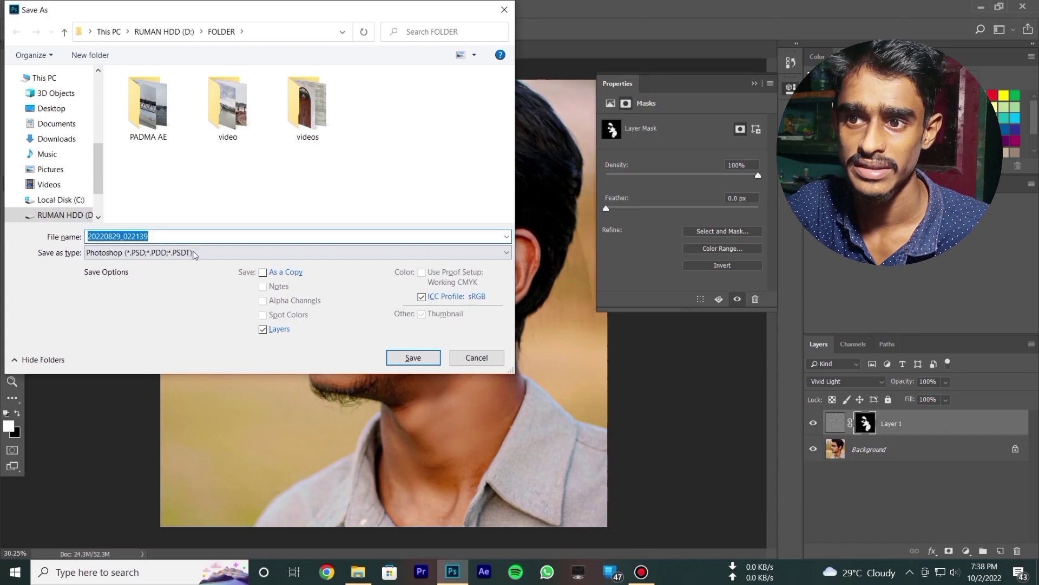
pyautogui.click(193, 253)
pyautogui.click(181, 356)
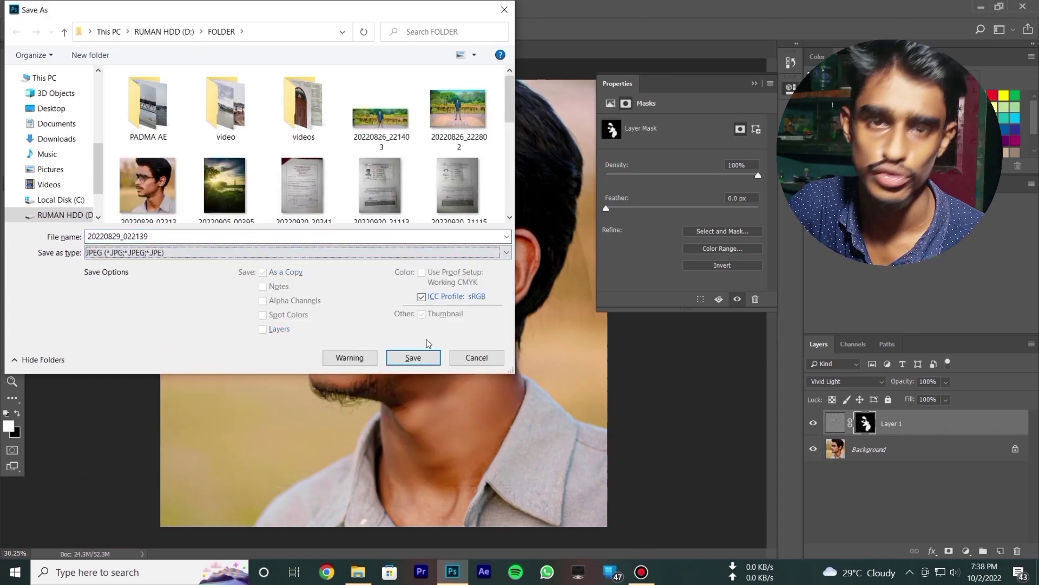
pyautogui.click(413, 357)
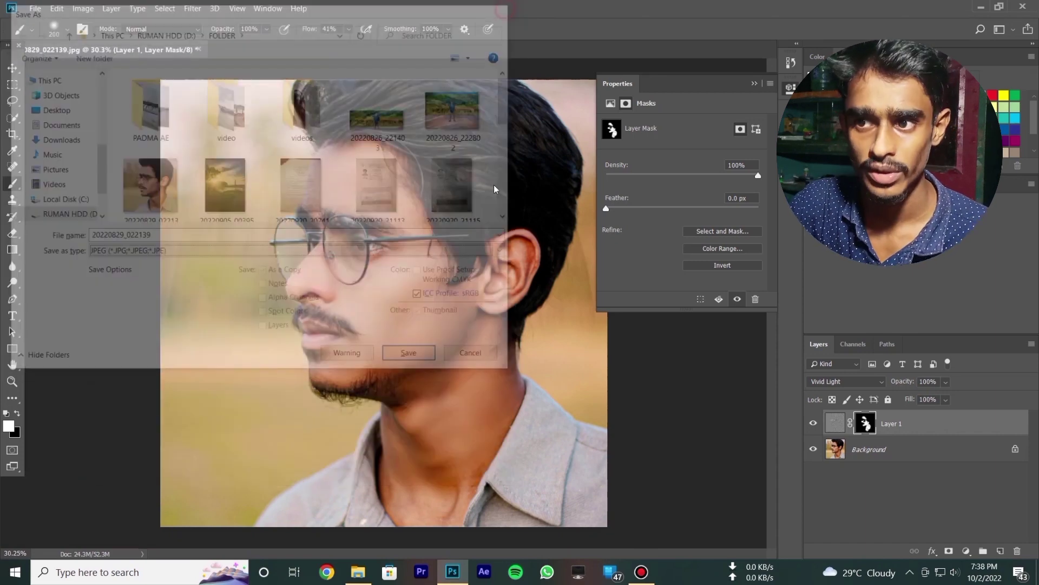